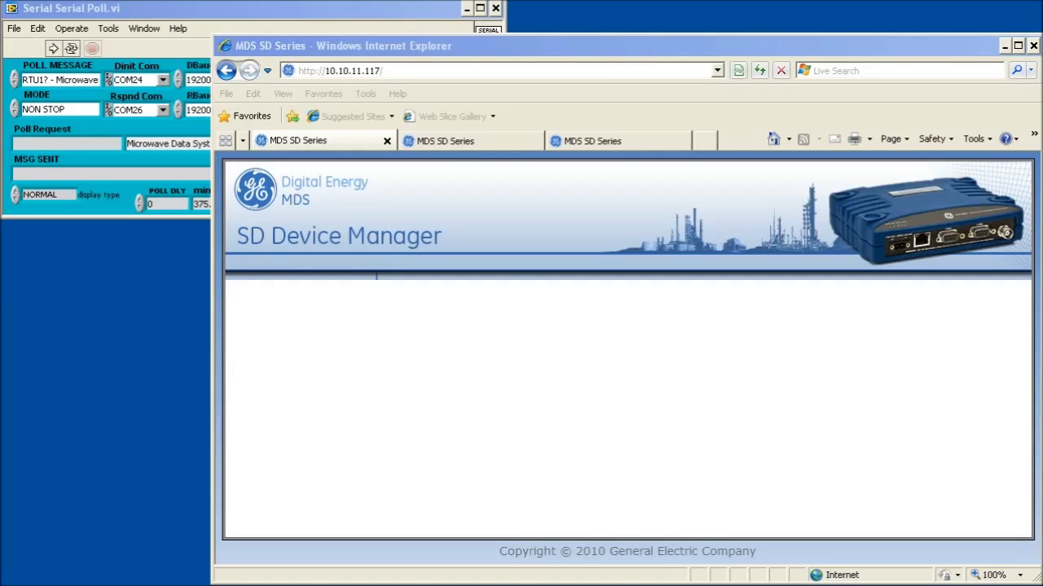
Reload the Access Point radio's page and open Configuration > Radio
left_click(406, 71)
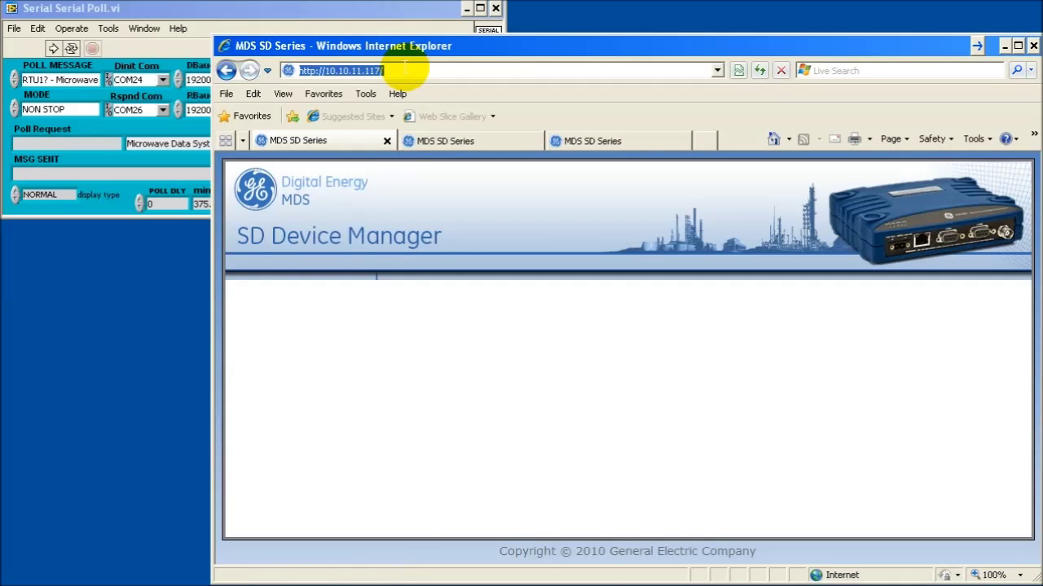
key("Return")
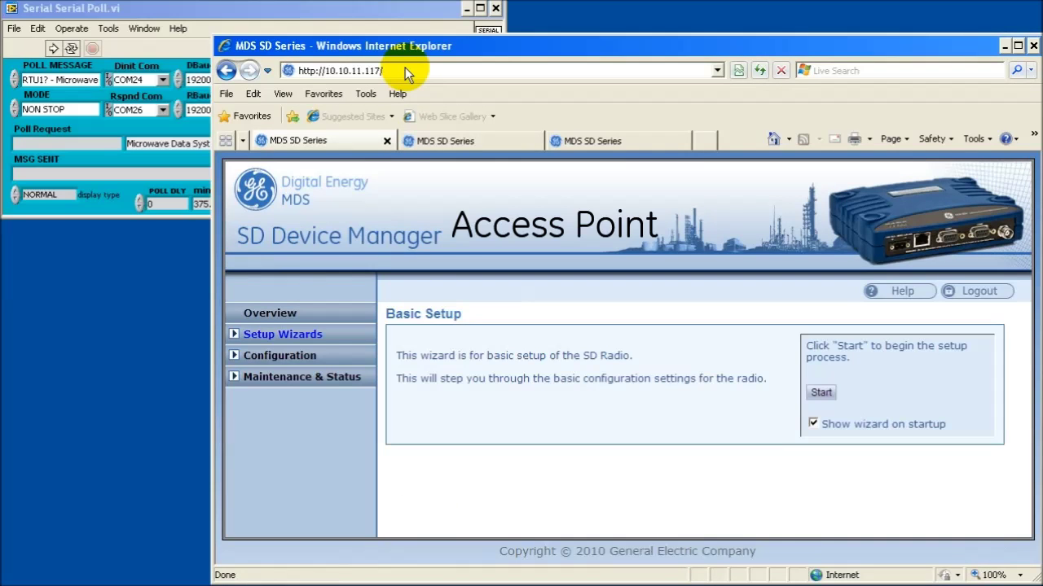
left_click(275, 361)
left_click(265, 380)
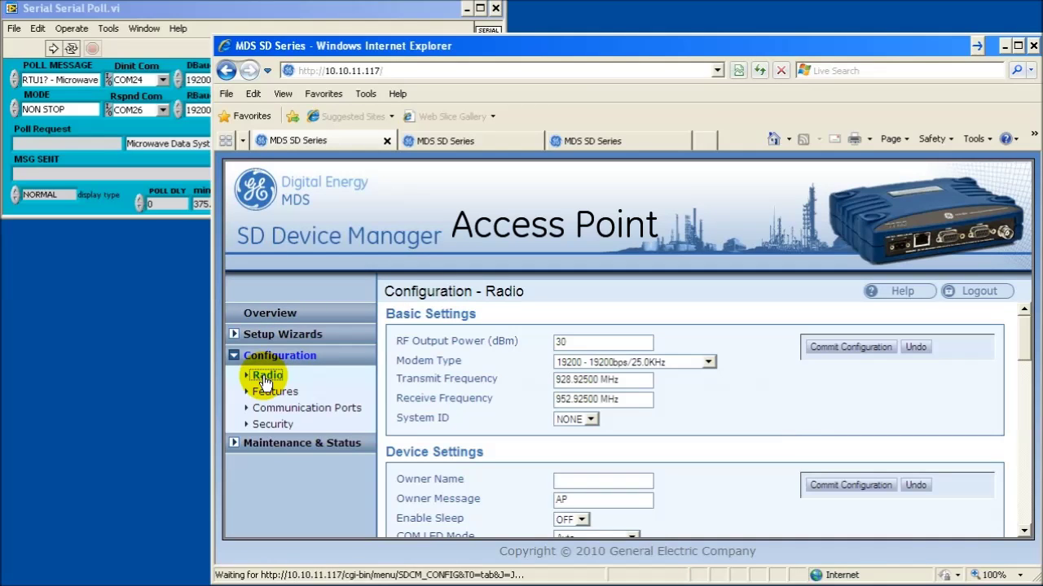
Keep Radio Mode at Packet w/MAC and commit the device settings
scroll(498, 433, "down", 2)
left_click(626, 486)
left_click(613, 528)
left_click(812, 416)
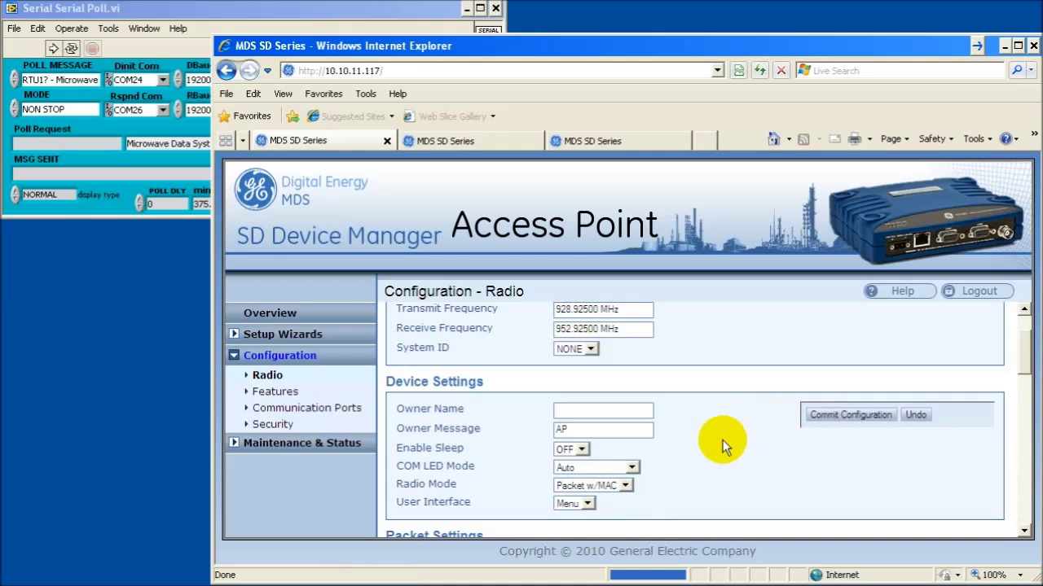
Under Media Access Control, keep Device Type as Access Point, set SAF Network to TRUE, and commit
scroll(717, 439, "down", 5)
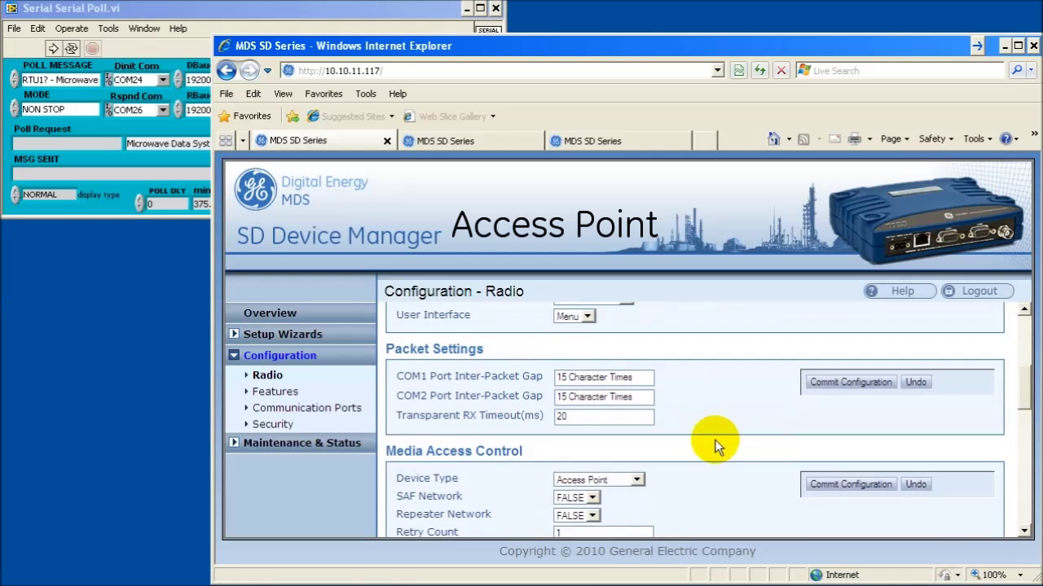
scroll(716, 440, "down", 3)
left_click(637, 384)
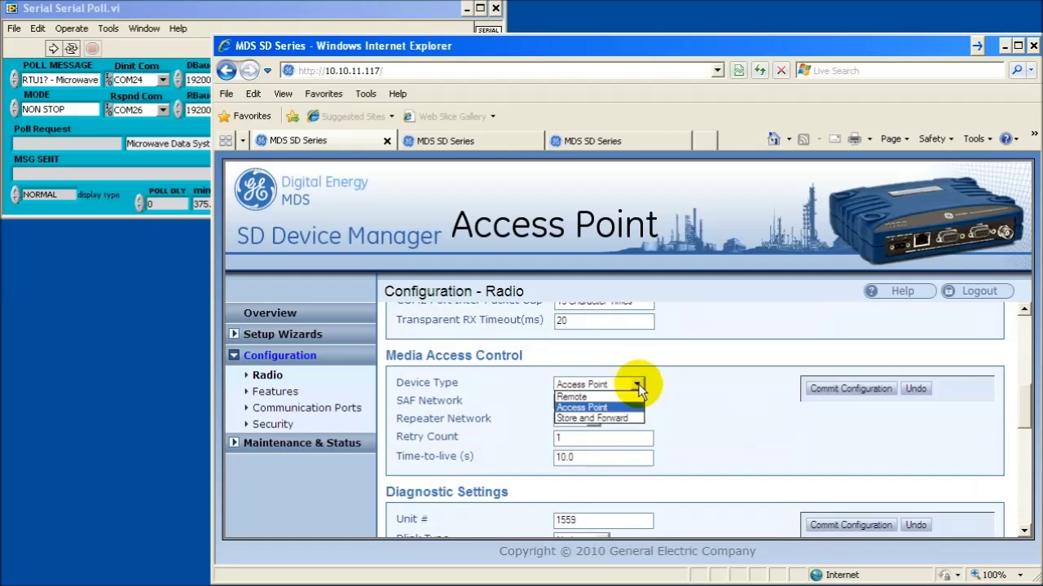
left_click(623, 410)
left_click(715, 406)
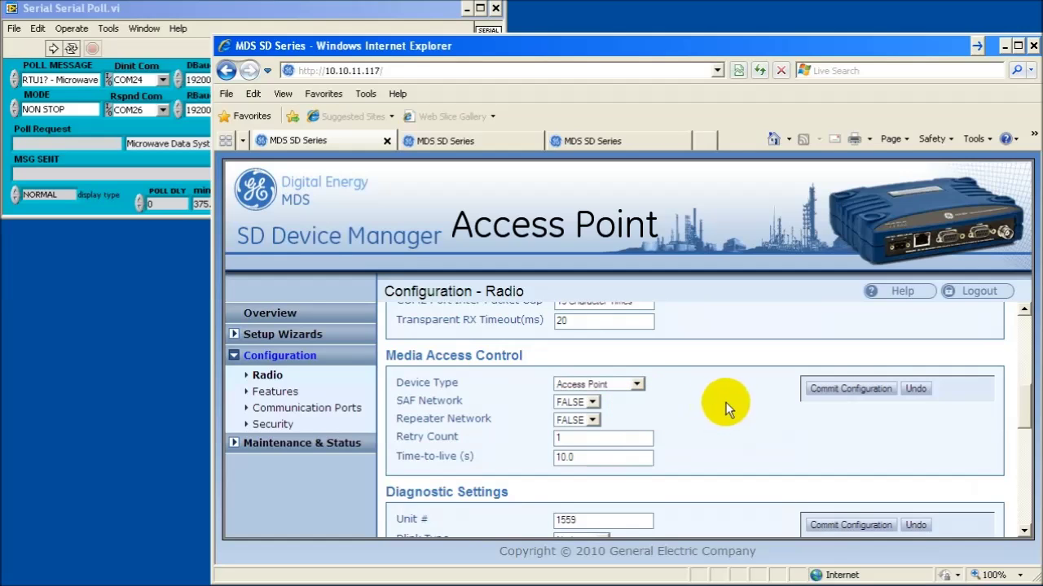
left_click(593, 402)
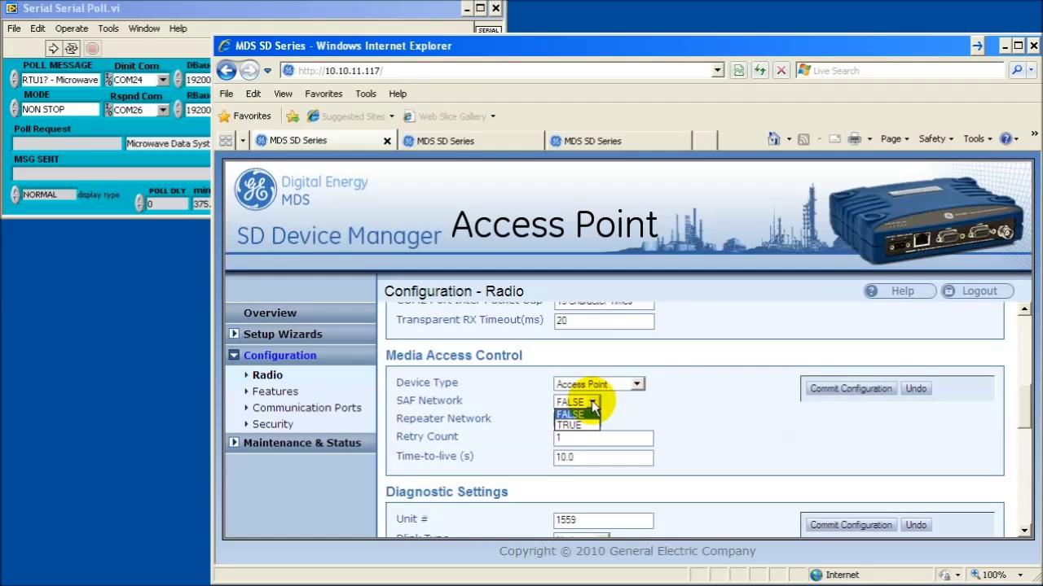
left_click(588, 414)
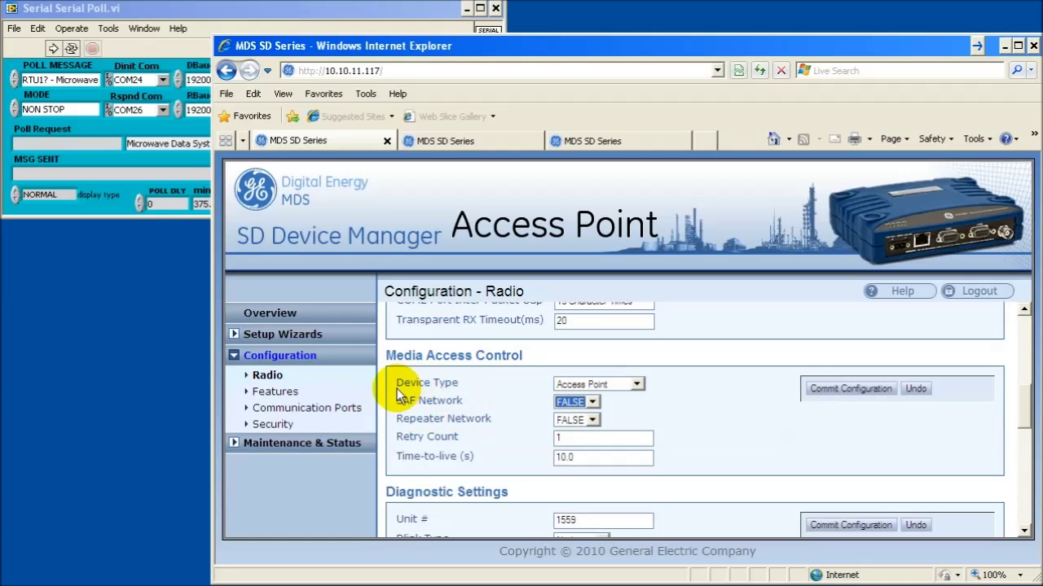
left_click(594, 402)
left_click(588, 425)
left_click(818, 389)
scroll(695, 316, "up", 6)
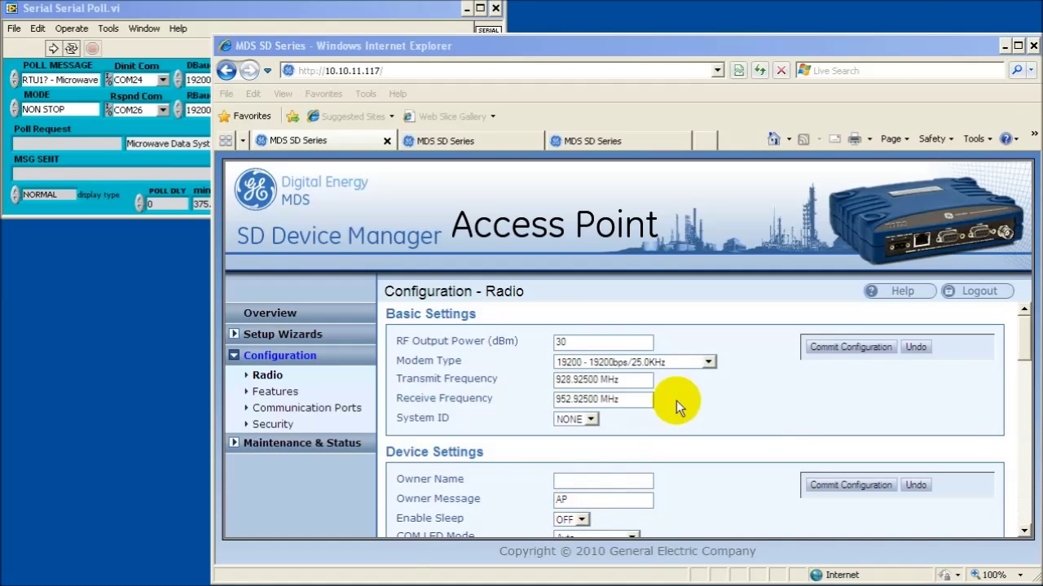
Log in to the second radio at 10.10.11.119 and open its radio configuration
left_click(502, 141)
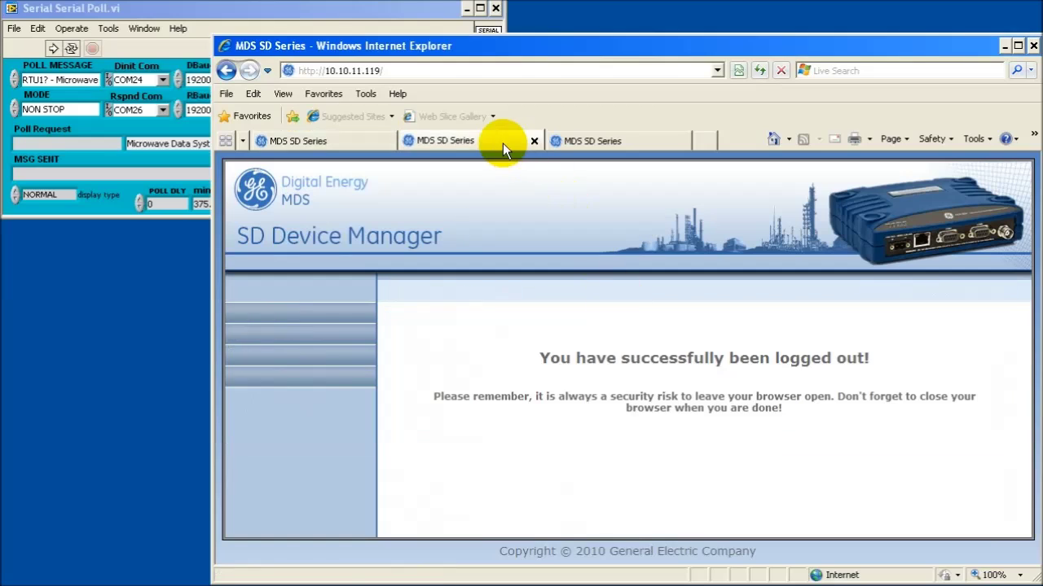
left_click(420, 70)
key("Return")
type("admin")
key("Return")
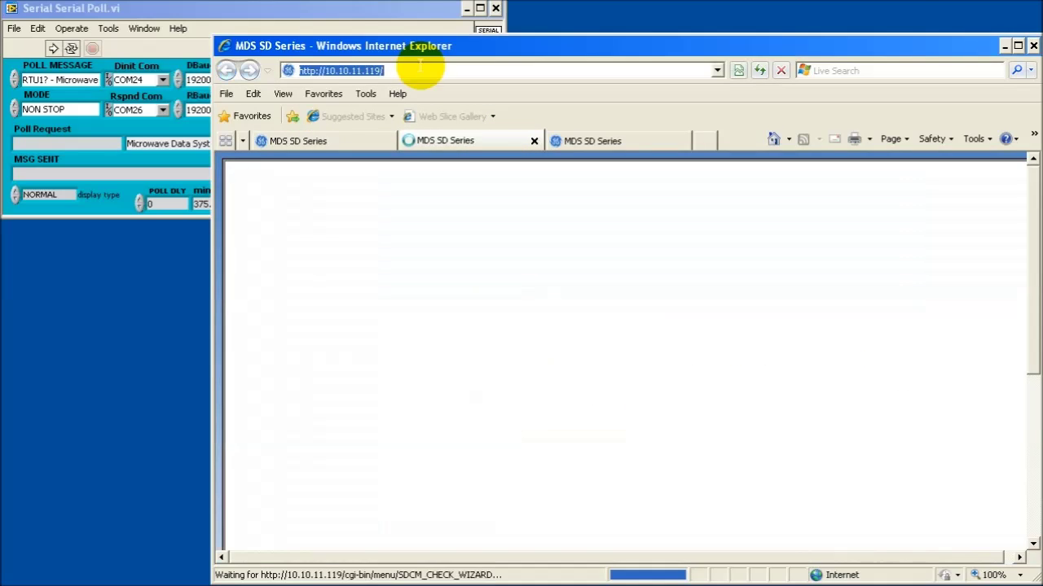
left_click(279, 359)
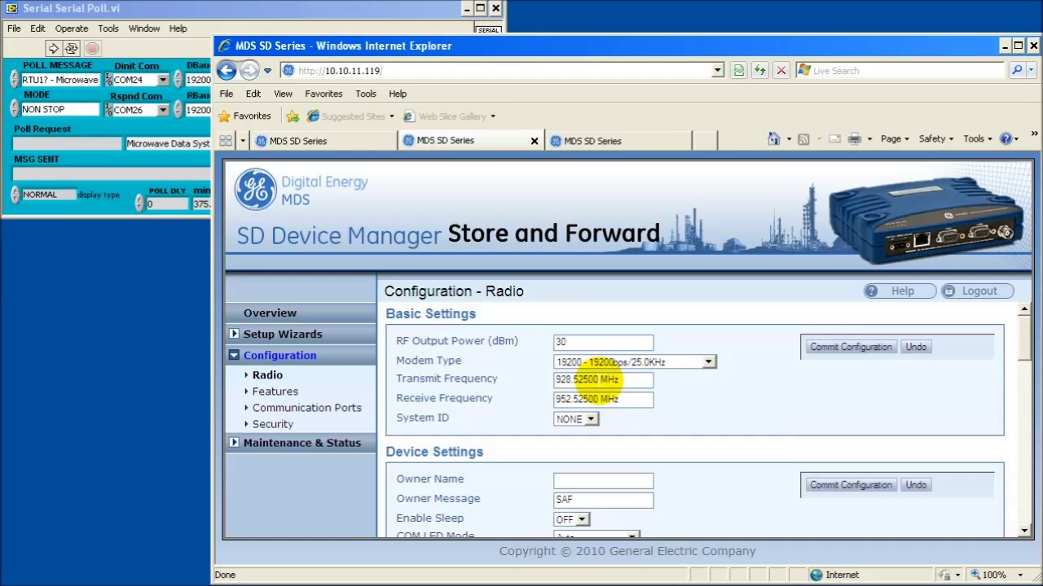
Change the transmit frequency and set the receive frequency to 928.92500, then commit
left_click(571, 380)
key("BackSpace")
key("BackSpace")
type("52")
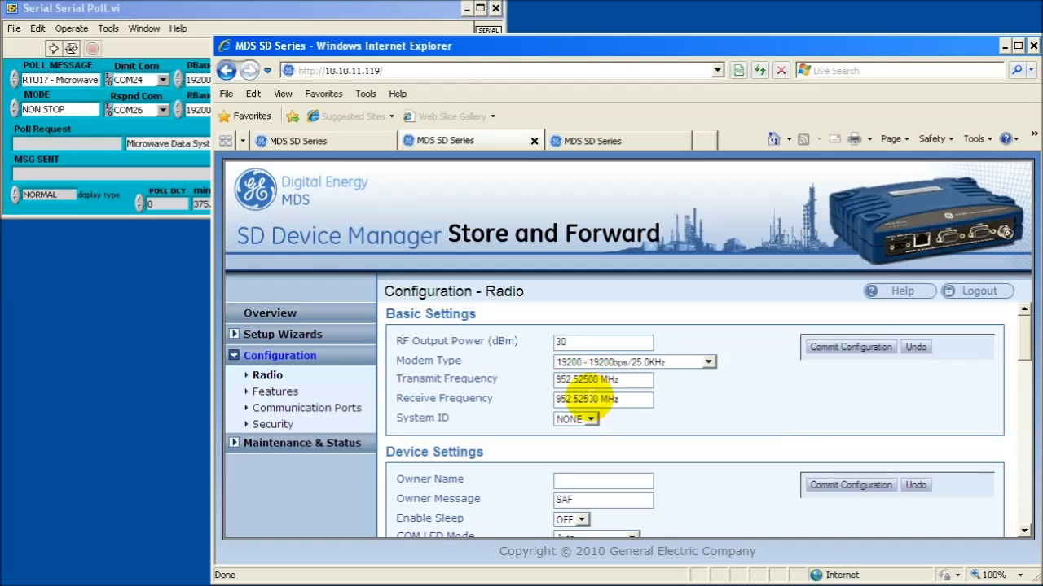
double_click(586, 399)
type("928.92500")
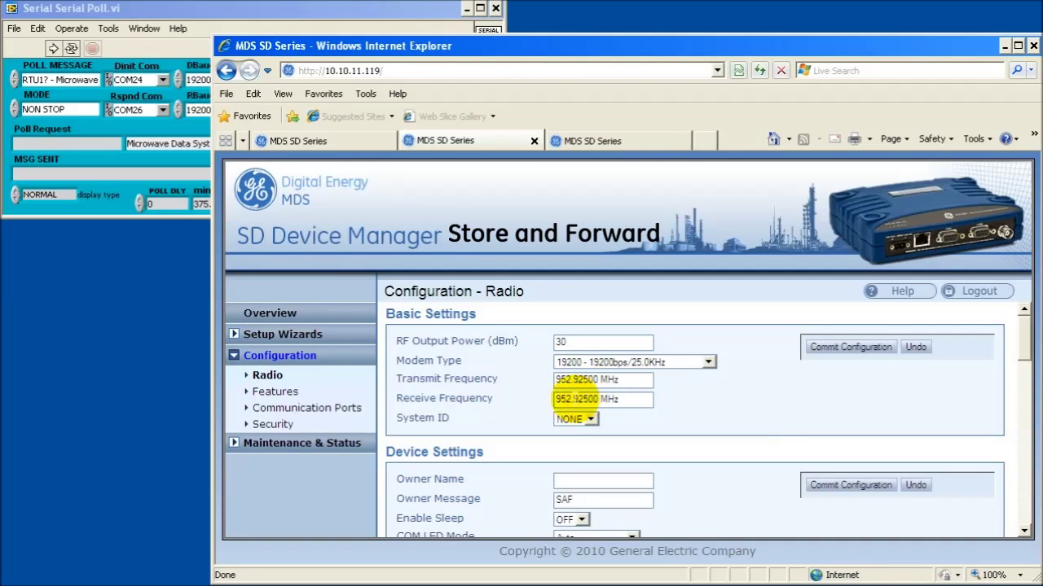
left_click(825, 350)
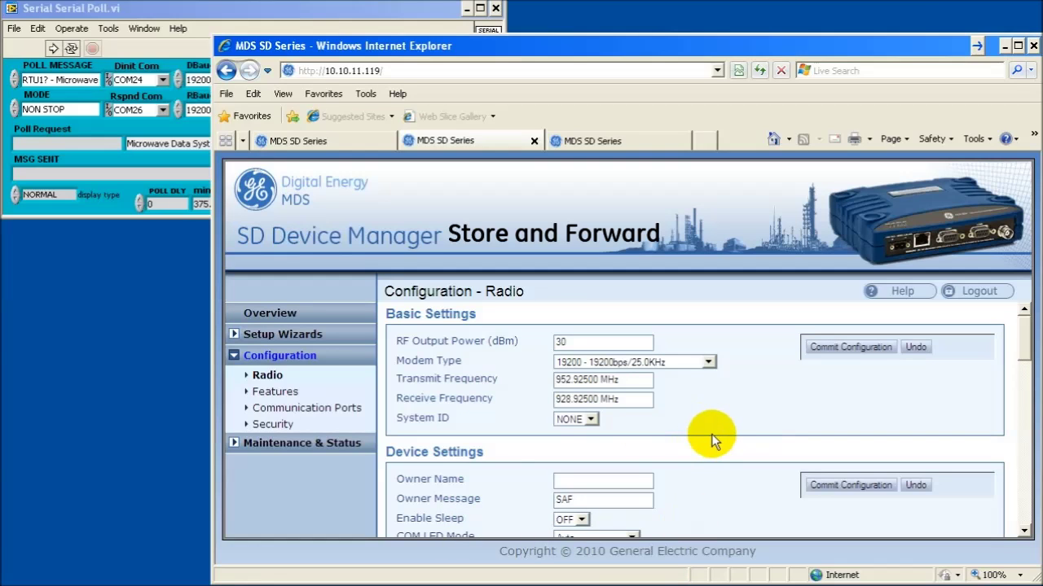
Set Radio Mode to Packet w/MAC and commit the device settings
scroll(710, 440, "down", 2)
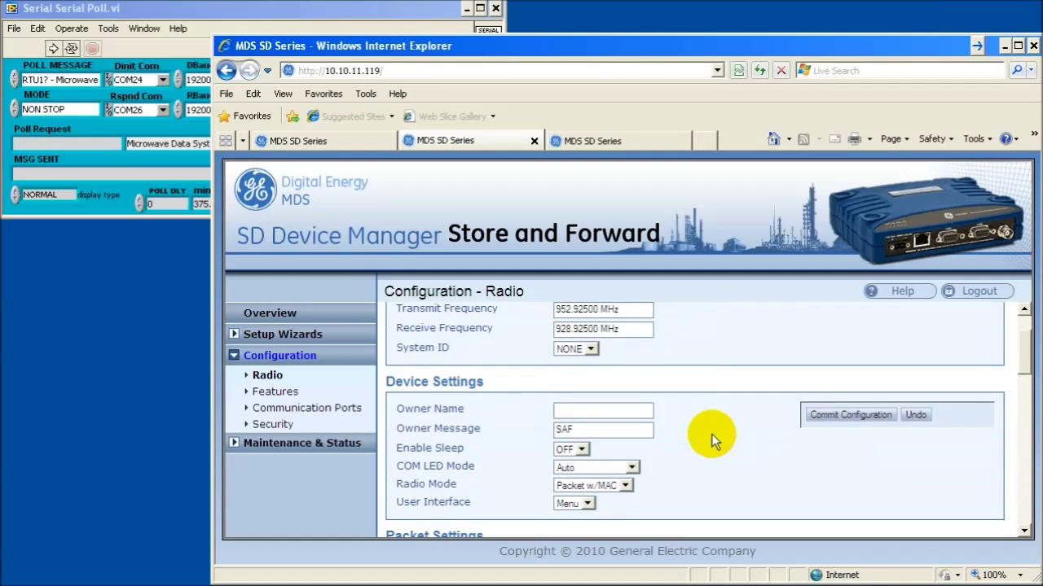
scroll(711, 439, "down", 1)
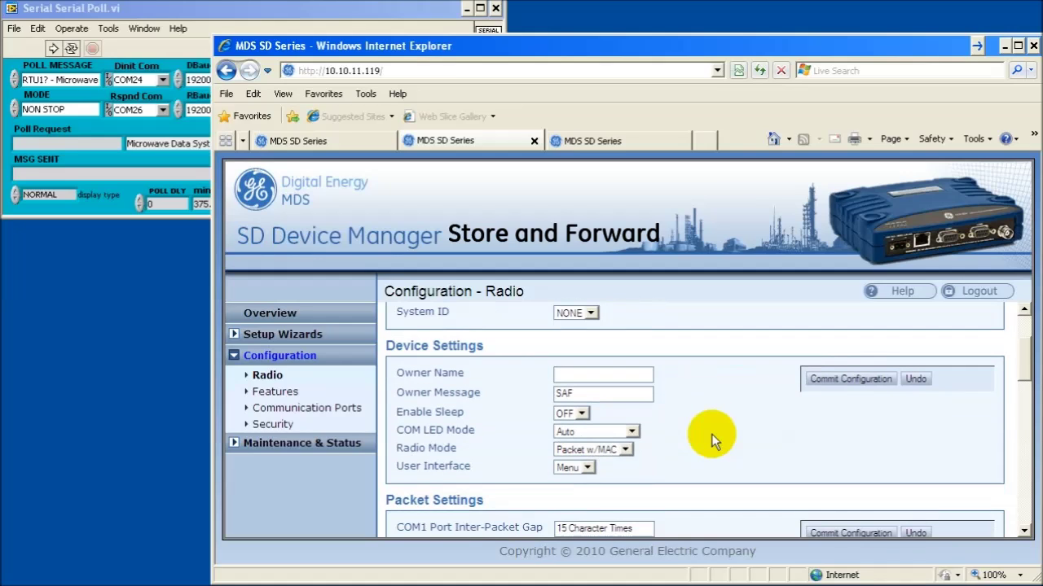
left_click(624, 449)
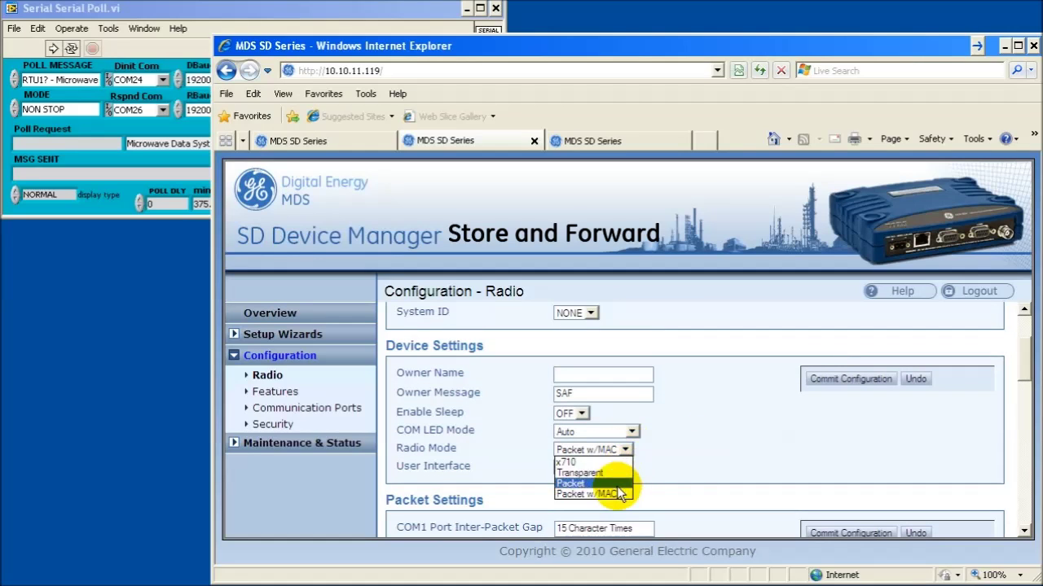
left_click(623, 491)
left_click(856, 382)
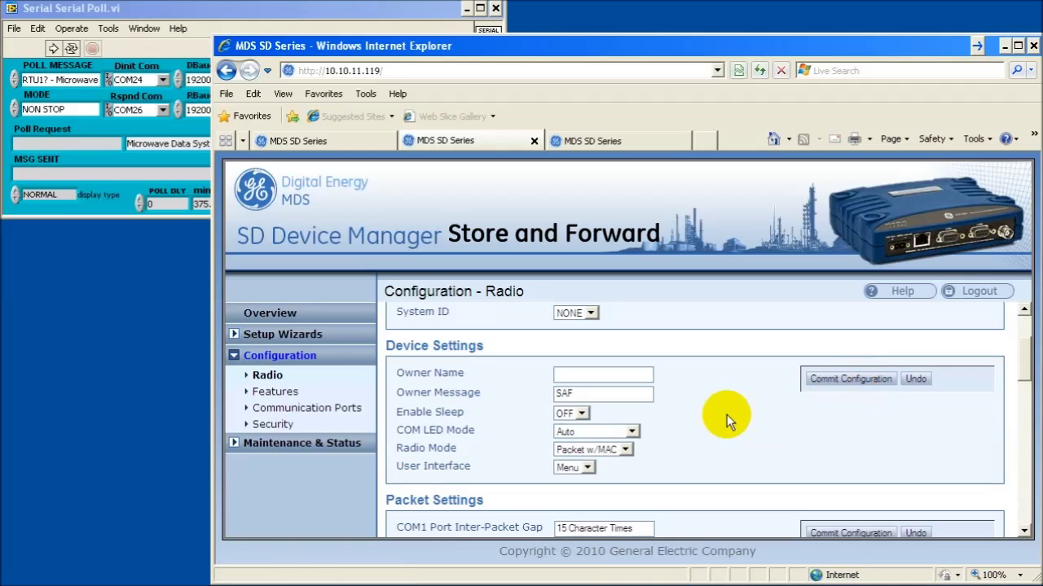
Set Device Type to Store and Forward and commit the Media Access Control settings
scroll(726, 415, "down", 3)
scroll(727, 415, "down", 4)
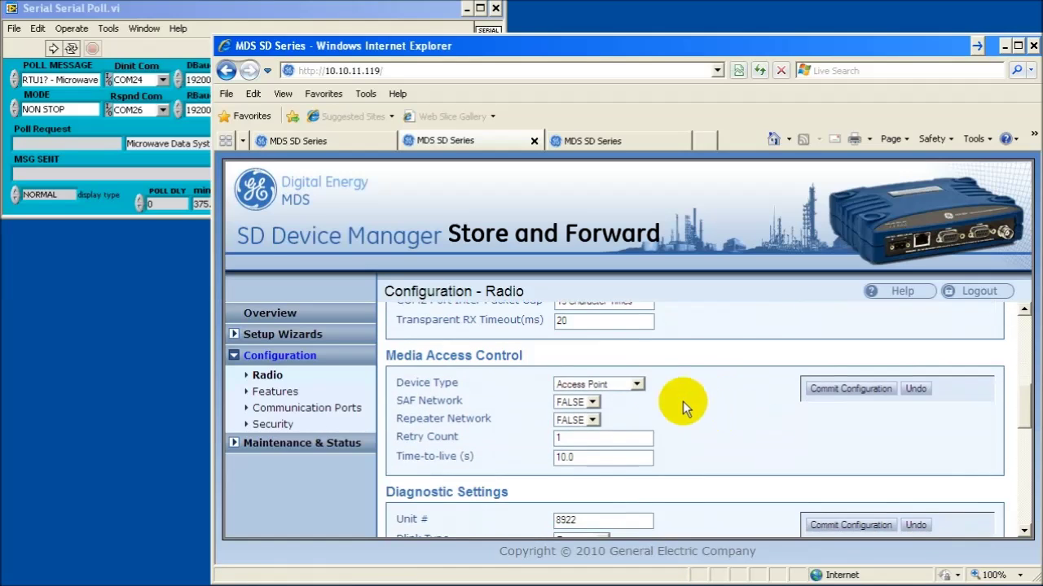
left_click(637, 384)
left_click(619, 410)
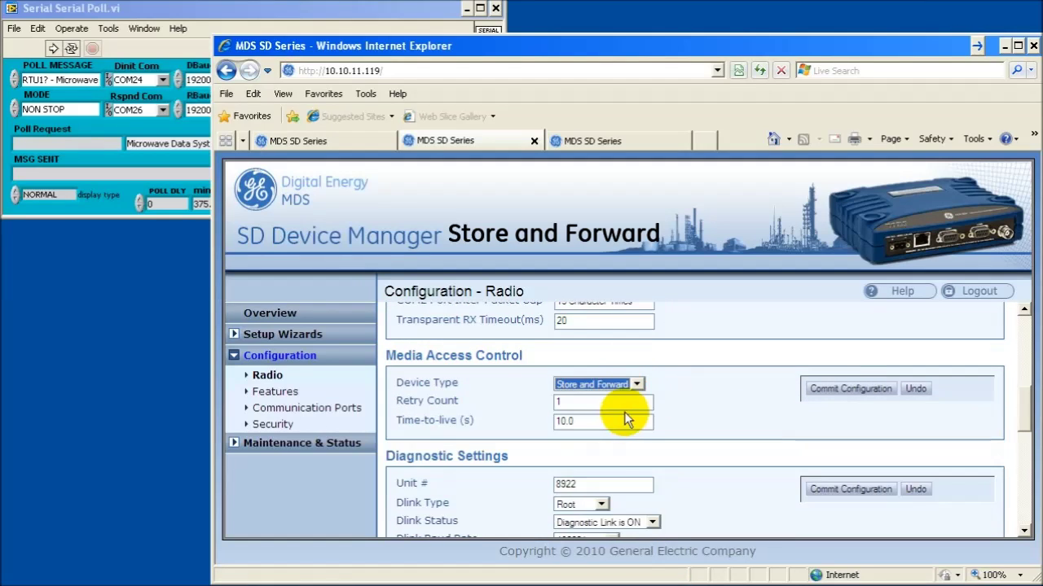
left_click(848, 389)
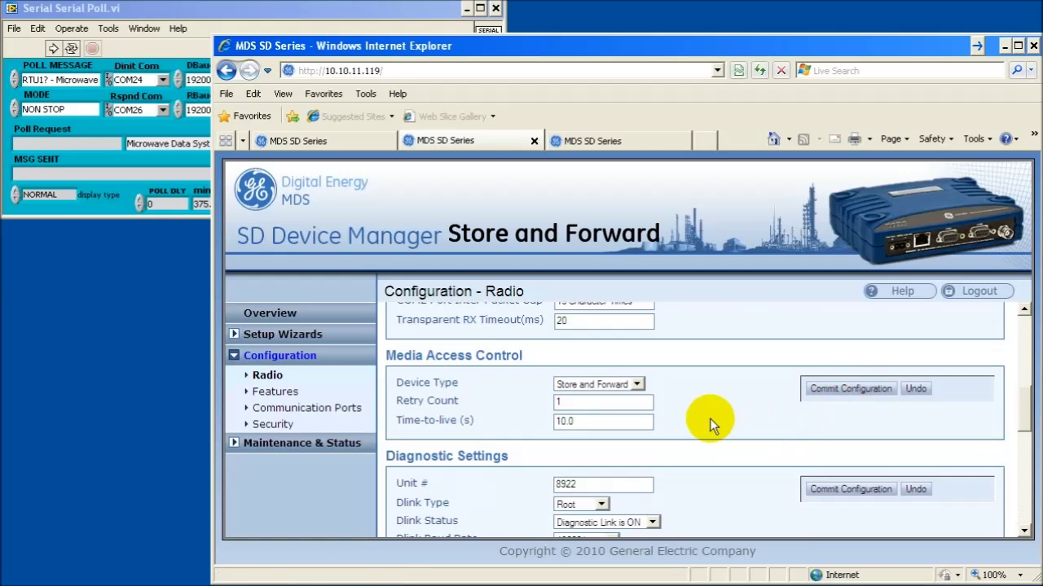
Log in to the third radio at 10.10.11.118 and open its radio configuration
left_click(630, 139)
left_click(502, 71)
key("Return")
type("admin")
key("Return")
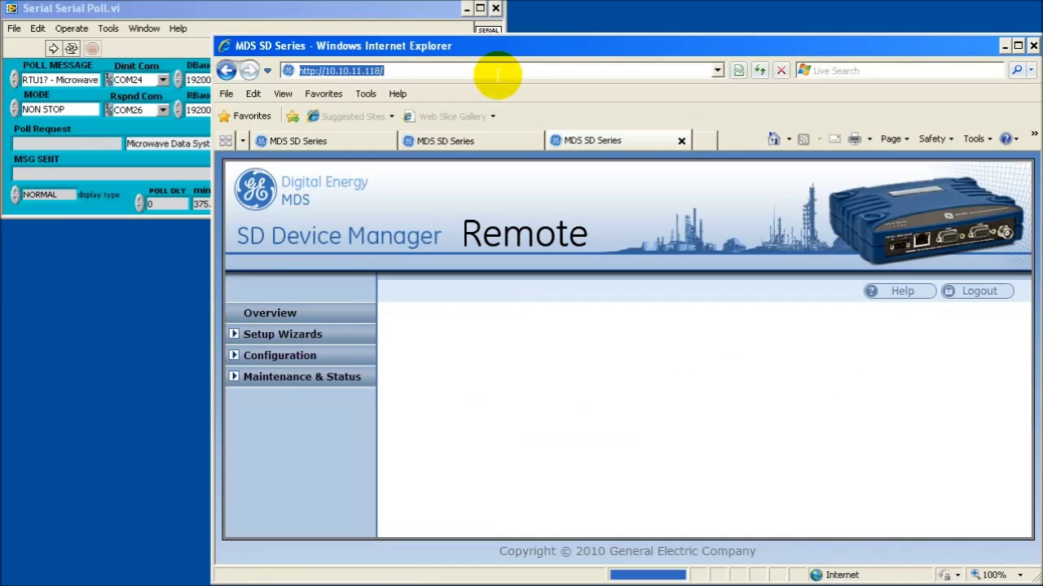
left_click(283, 362)
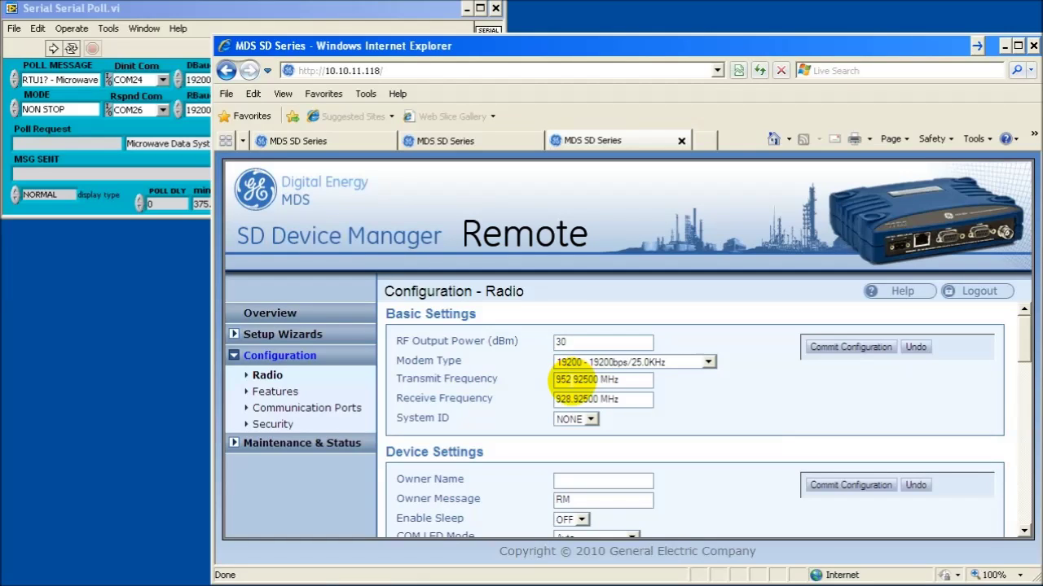
Set transmit to 928.92500 MHz and receive to 952.92500 MHz, then commit
left_click(570, 379)
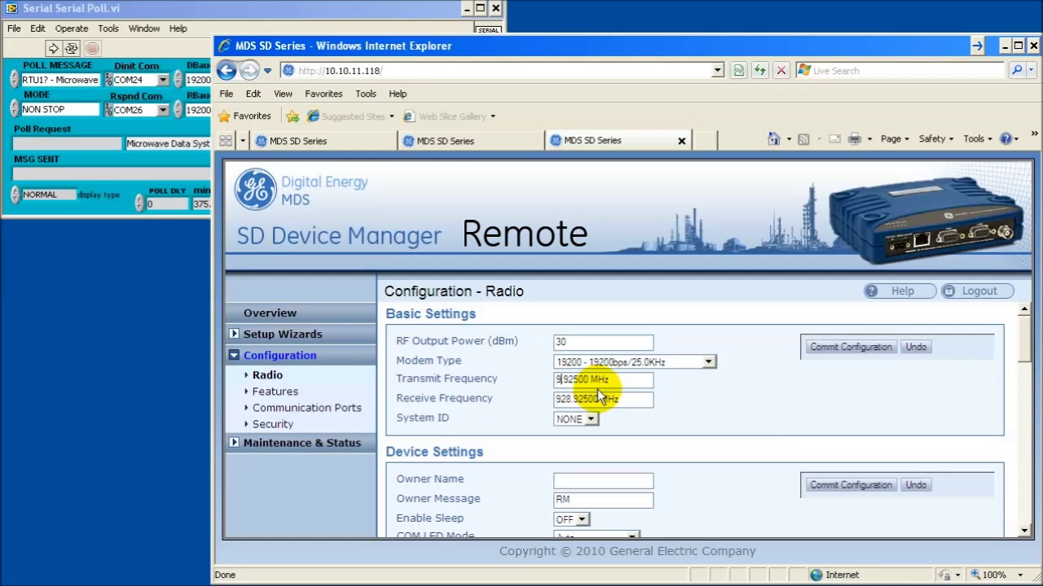
key("BackSpace")
key("BackSpace")
key("BackSpace")
type("928")
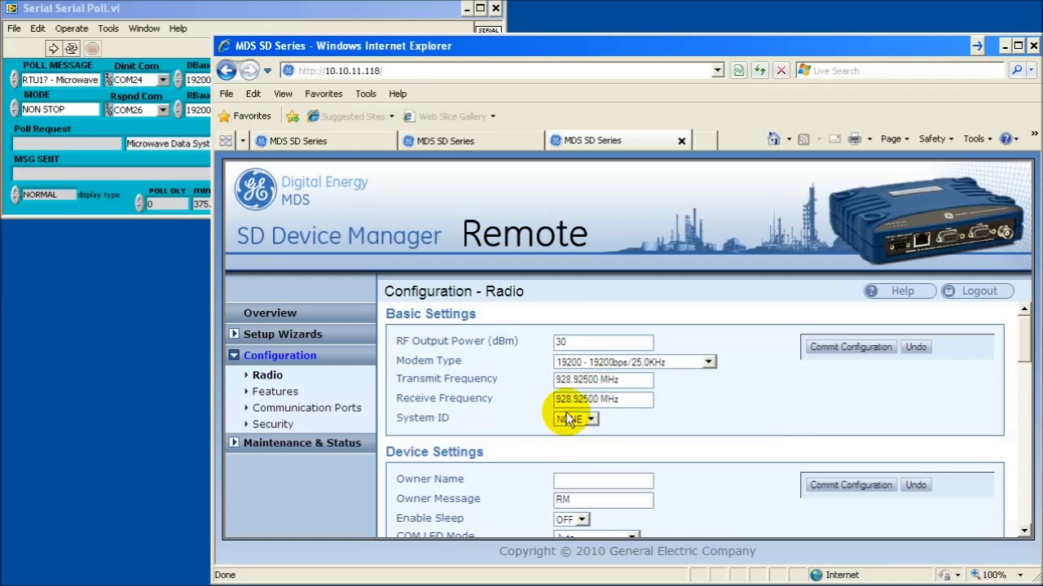
left_click(564, 399)
type("52")
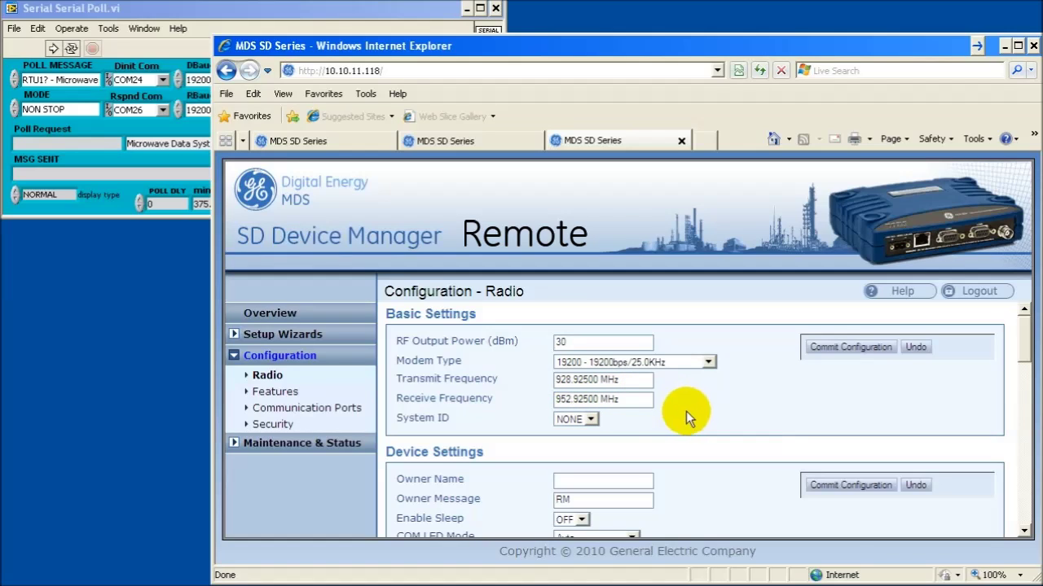
left_click(825, 349)
Keep Radio Mode at Packet w/MAC and commit the device settings
scroll(754, 395, "down", 4)
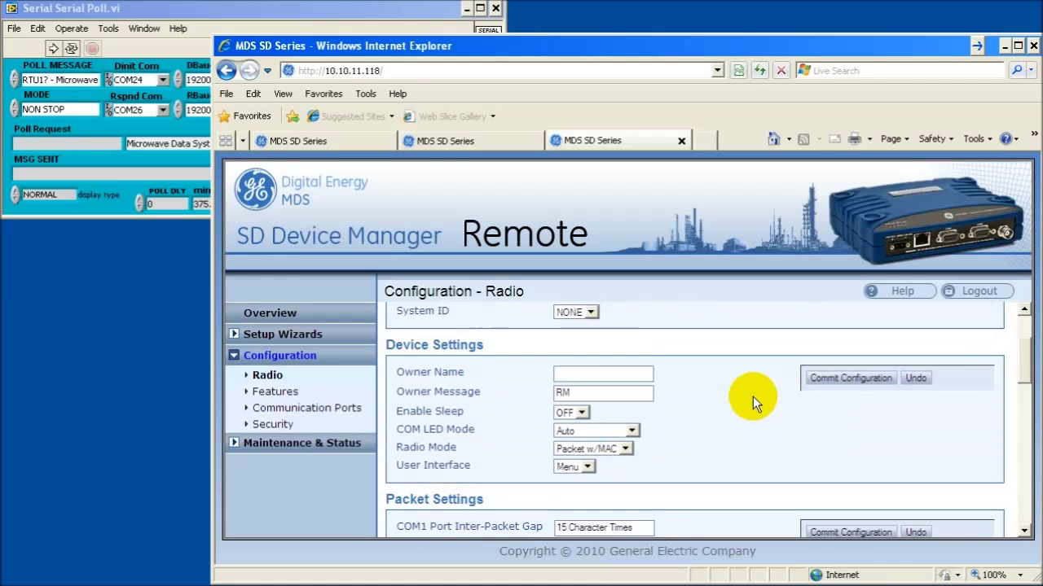
left_click(624, 415)
left_click(600, 458)
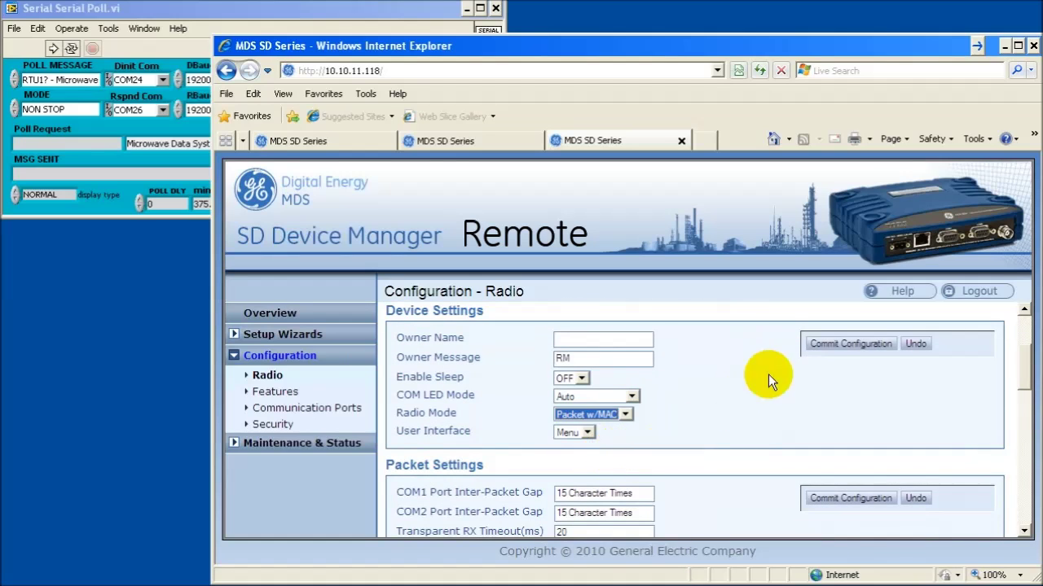
left_click(825, 346)
Keep Device Type as Remote and commit the Media Access Control settings
scroll(702, 411, "down", 3)
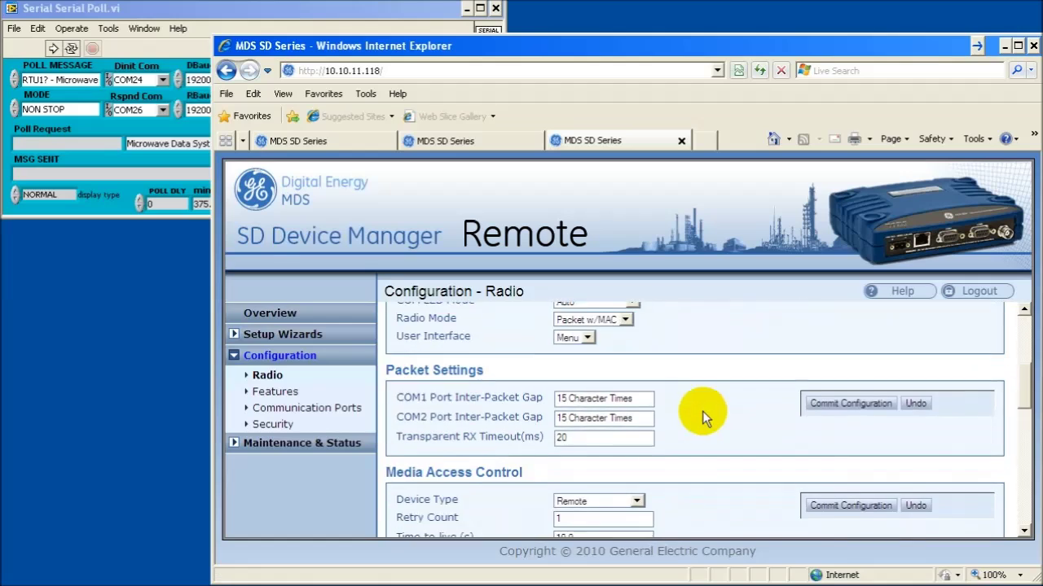
left_click(637, 384)
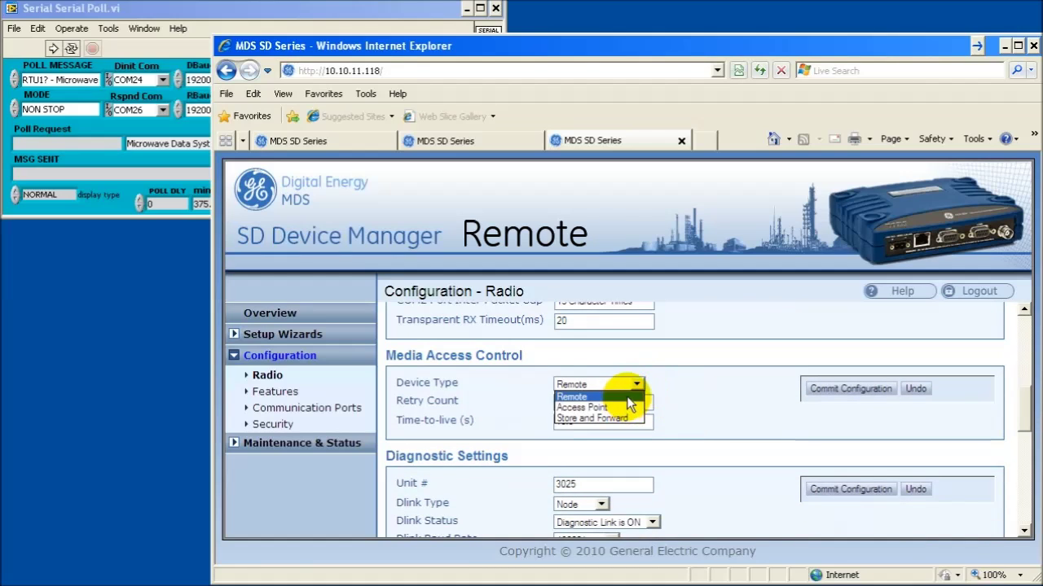
left_click(623, 402)
left_click(833, 391)
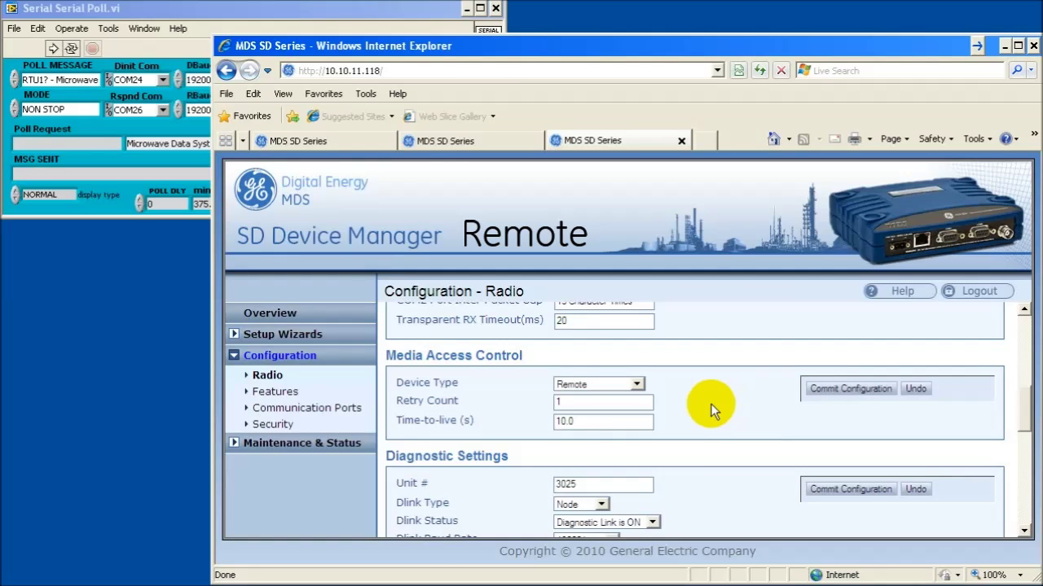
Minimize Internet Explorer and run Serial Serial Poll.vi in LabVIEW to start polling
left_click(1005, 45)
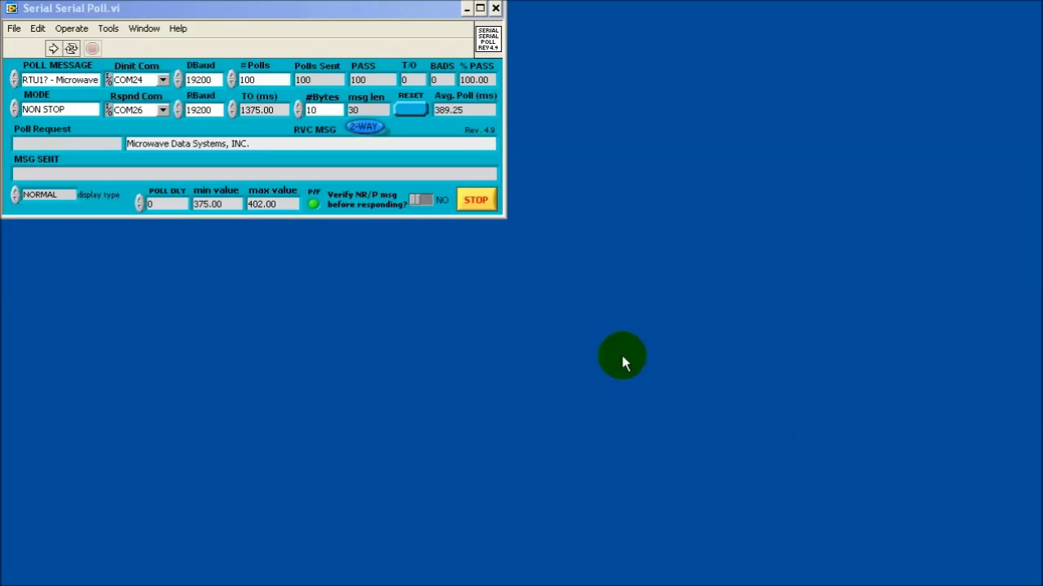
left_click(52, 48)
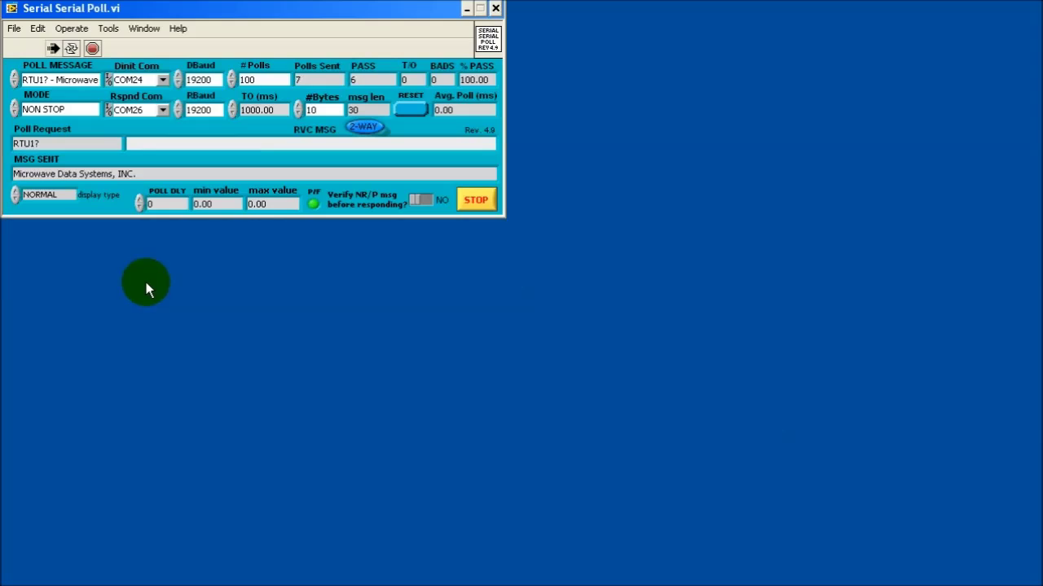